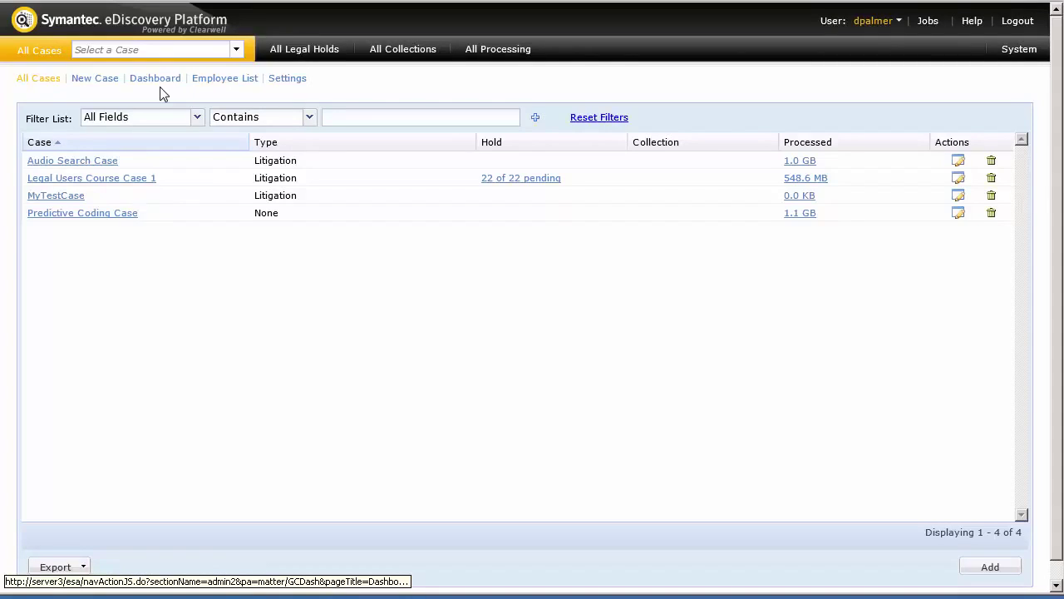
- Open Legal Users Course Case 1 and start a new custodian notice in its legal hold
{"action": "left_click", "coordinate": [238, 50]}
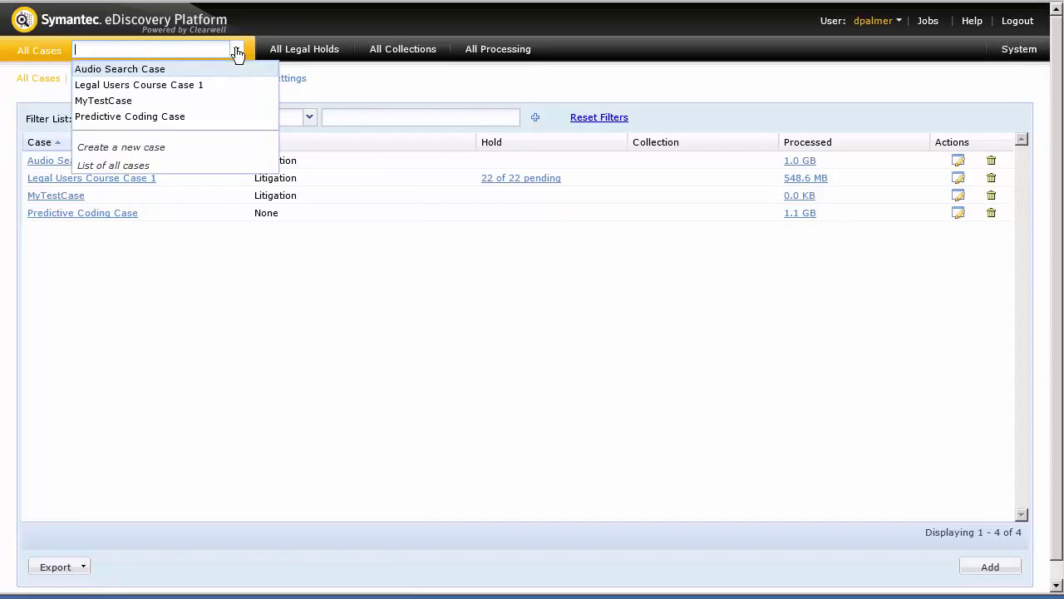
{"action": "left_click", "coordinate": [197, 86]}
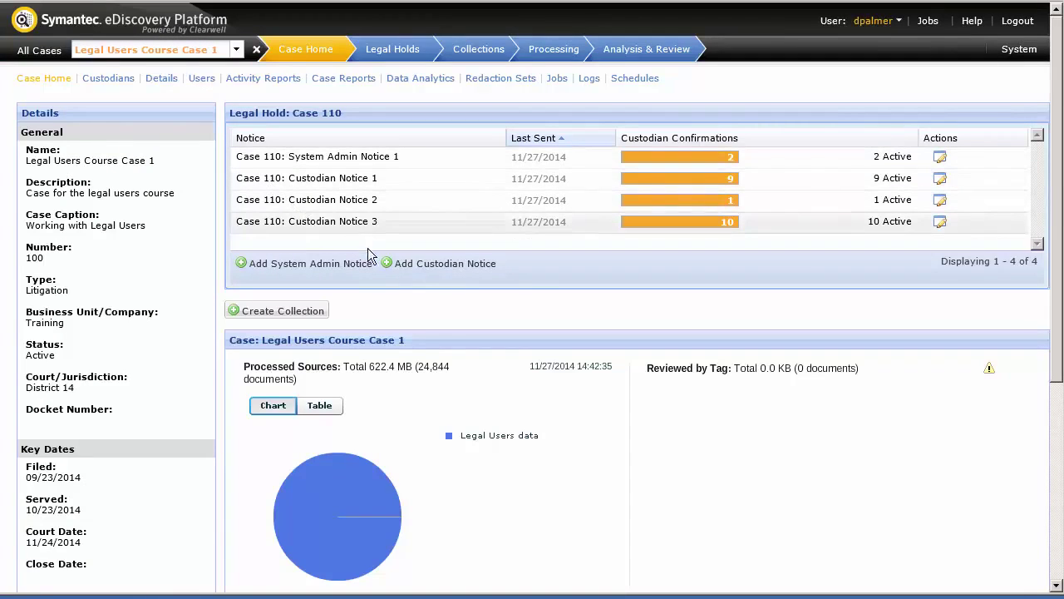
{"action": "left_click", "coordinate": [447, 272]}
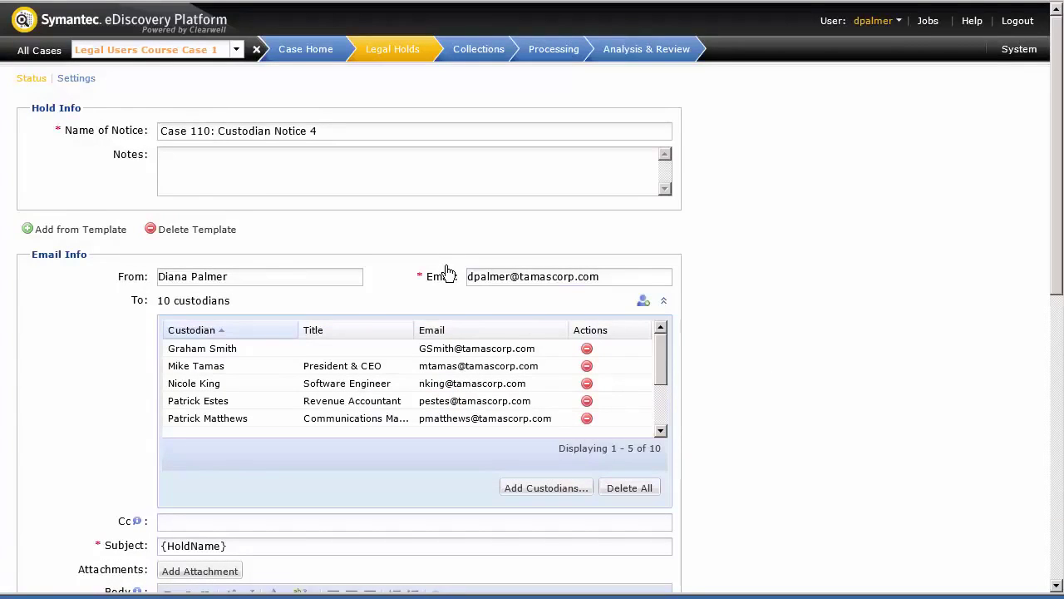
- Enter the note "Additional people involved in the case" and remove all custodians from the notice's recipients
{"action": "left_click", "coordinate": [179, 154]}
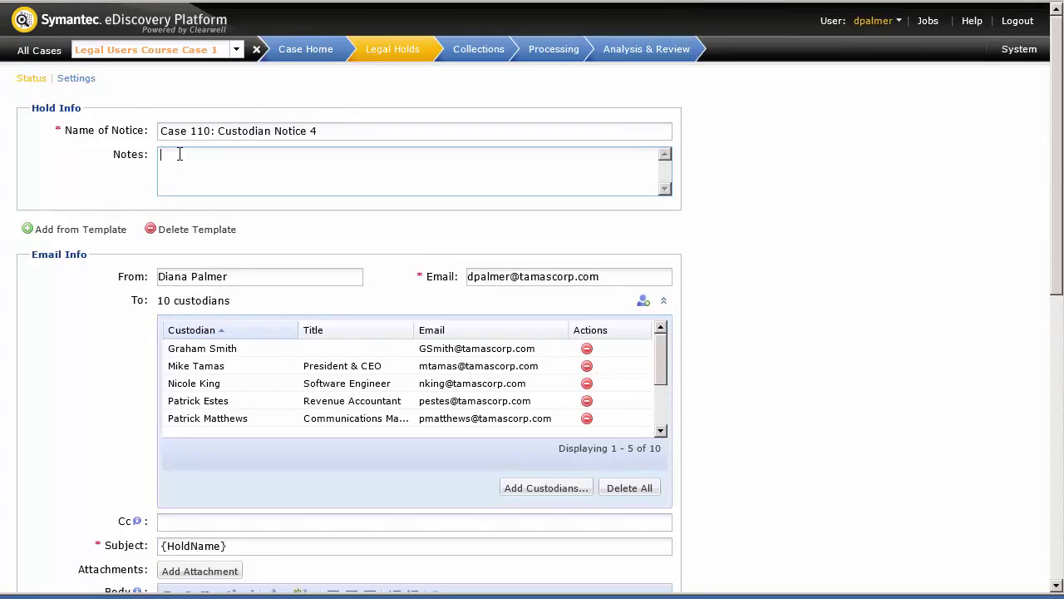
{"action": "type", "text": "Additional people involved in the "}
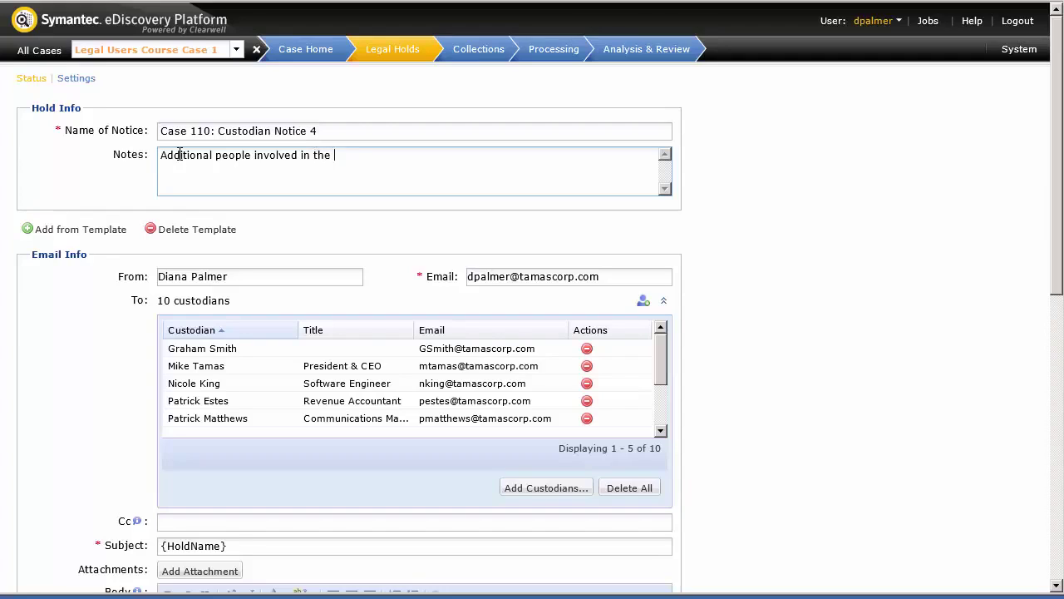
{"action": "type", "text": "case."}
{"action": "left_click", "coordinate": [641, 494]}
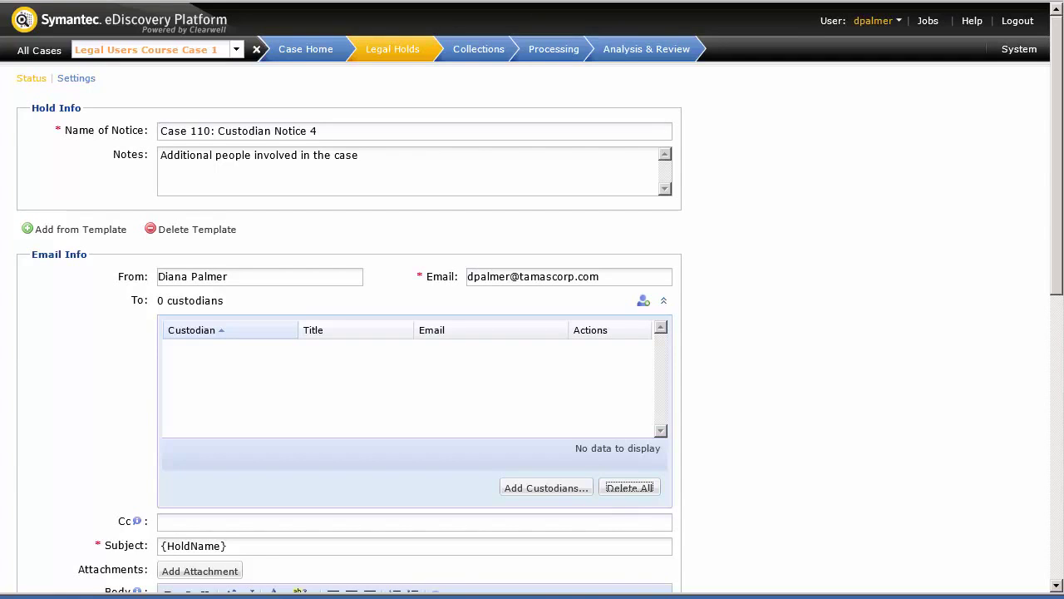
- Attach the Litigation Hold Notice PDF from the Documents library to the notice email
{"action": "left_click", "coordinate": [1058, 589]}
{"action": "left_click", "coordinate": [1058, 589]}
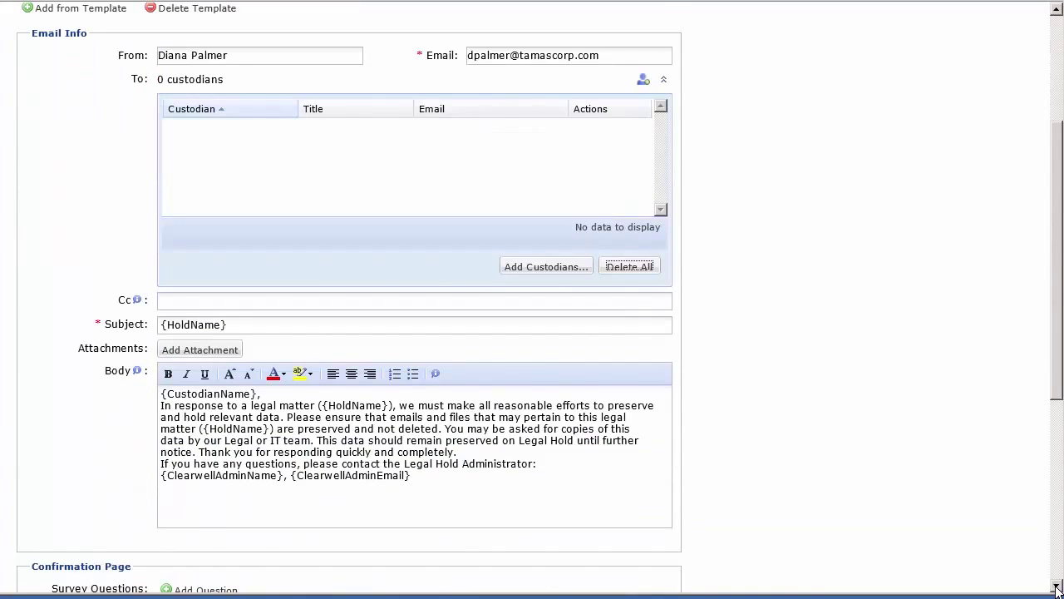
{"action": "left_click", "coordinate": [1057, 589]}
{"action": "left_click", "coordinate": [1057, 589]}
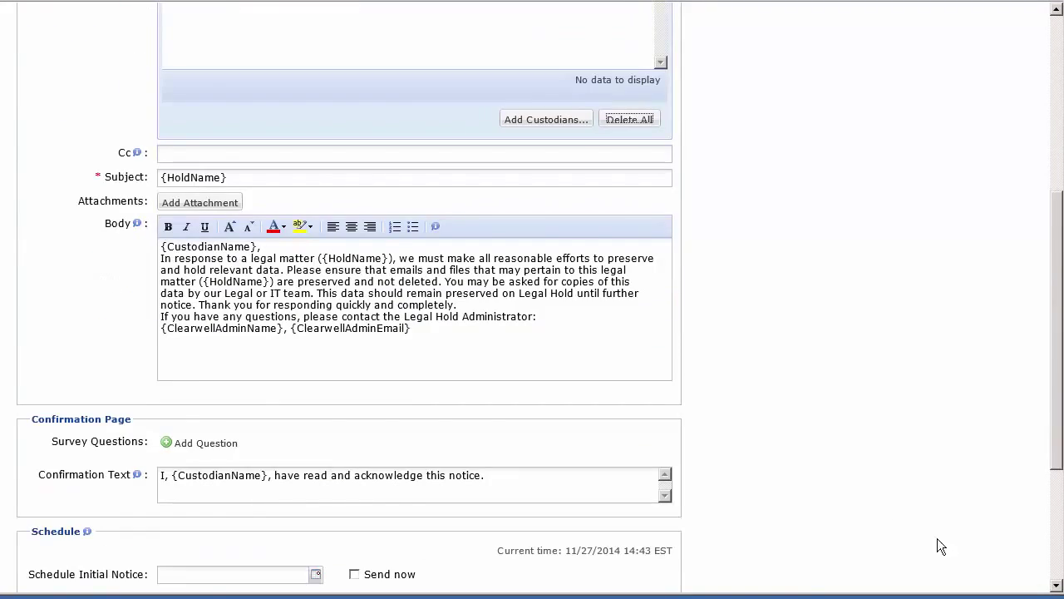
{"action": "left_click", "coordinate": [200, 203]}
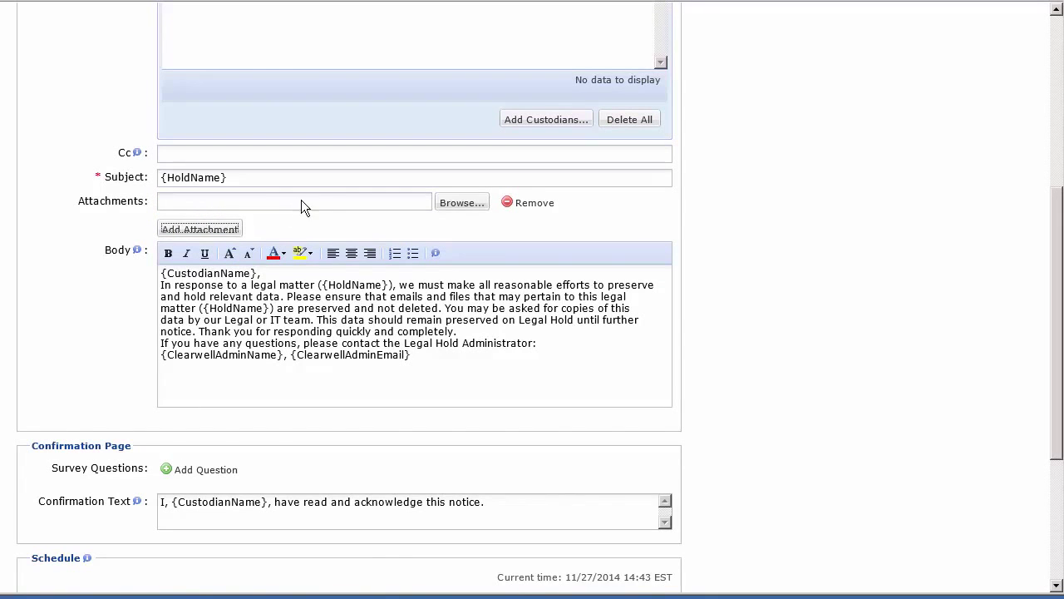
{"action": "left_click", "coordinate": [462, 204]}
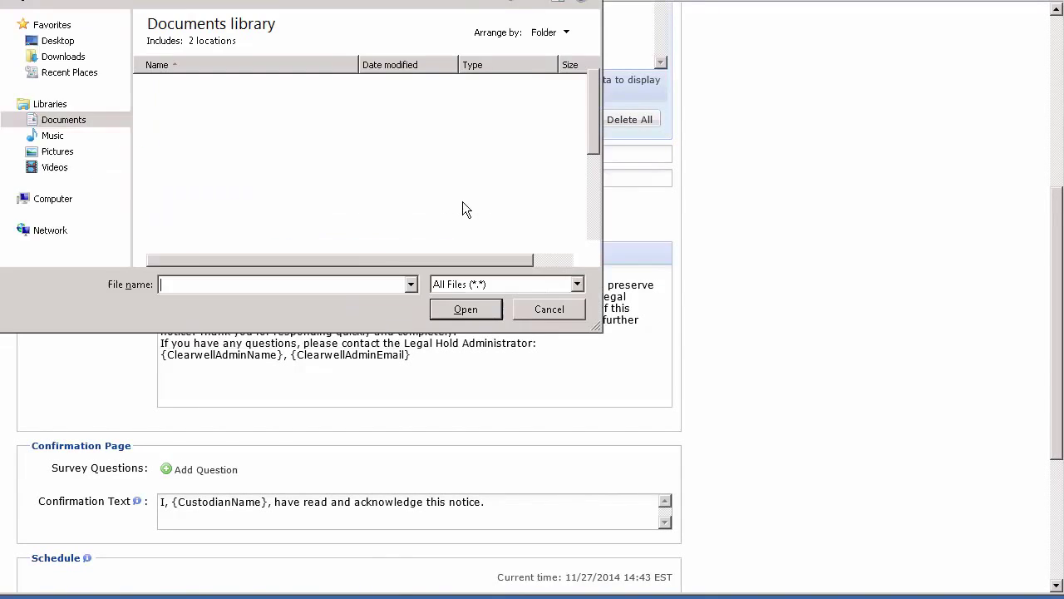
{"action": "left_click", "coordinate": [225, 179]}
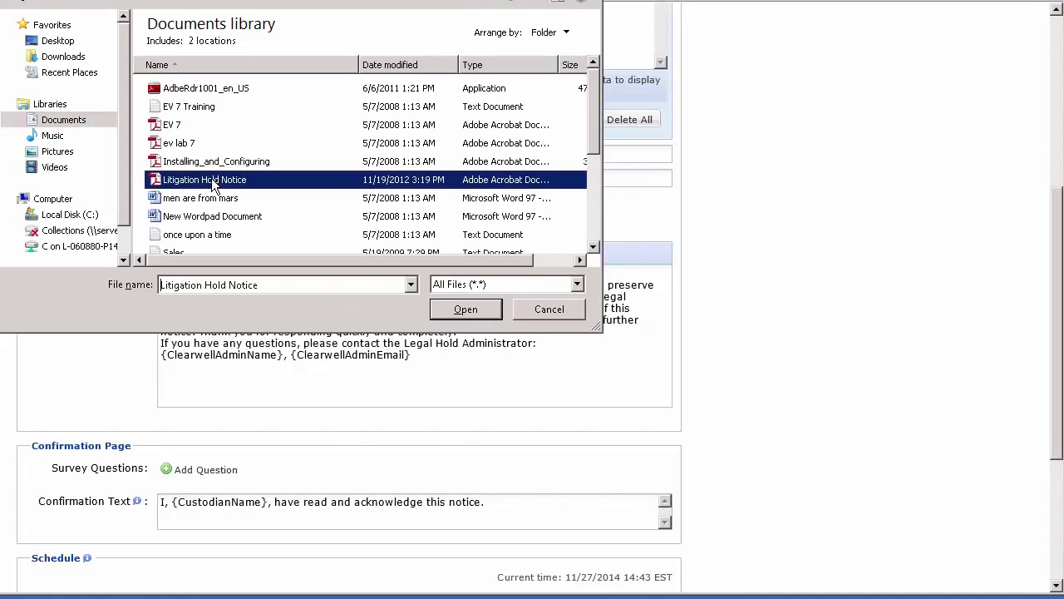
{"action": "left_click", "coordinate": [465, 309]}
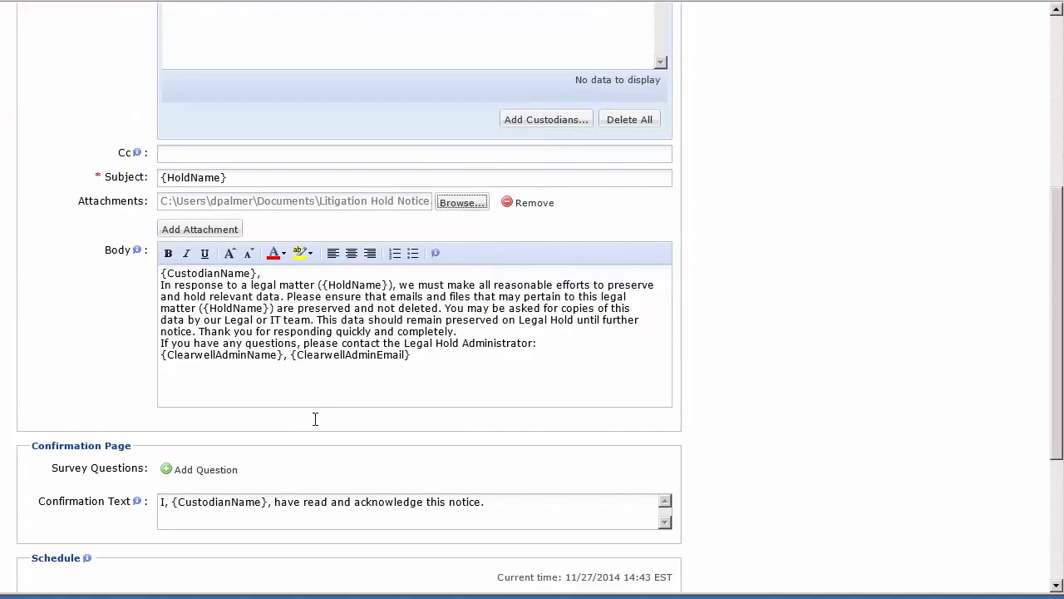
- Add a required single-answer survey question, "Do you know anyone involved with the FSA v Tamascorp legal case?", with answer choices Yes and No
{"action": "left_click", "coordinate": [206, 470]}
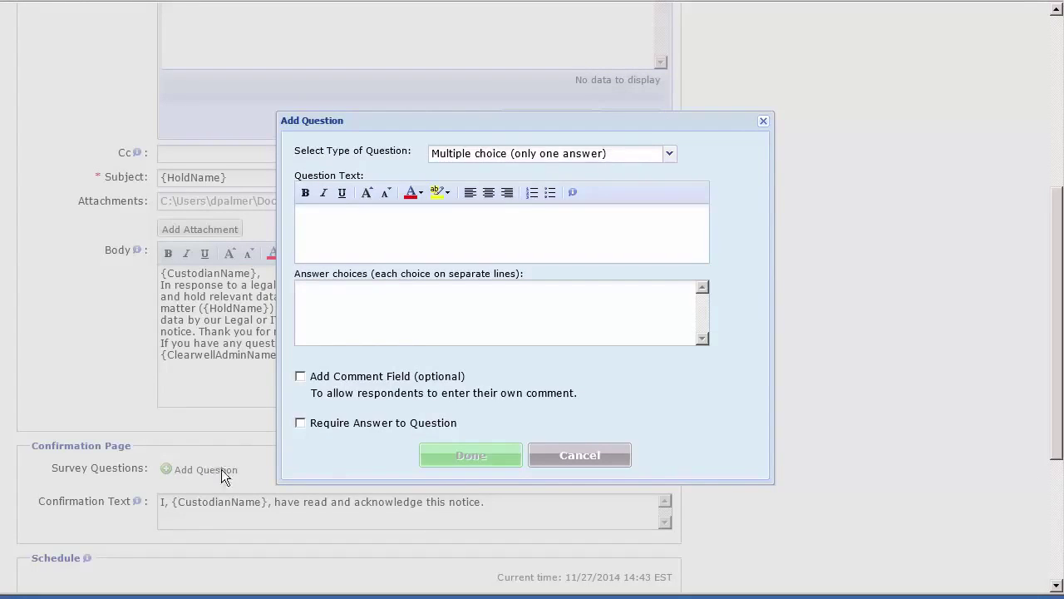
{"action": "left_click", "coordinate": [312, 212]}
{"action": "type", "text": "Do you know anyone involved"}
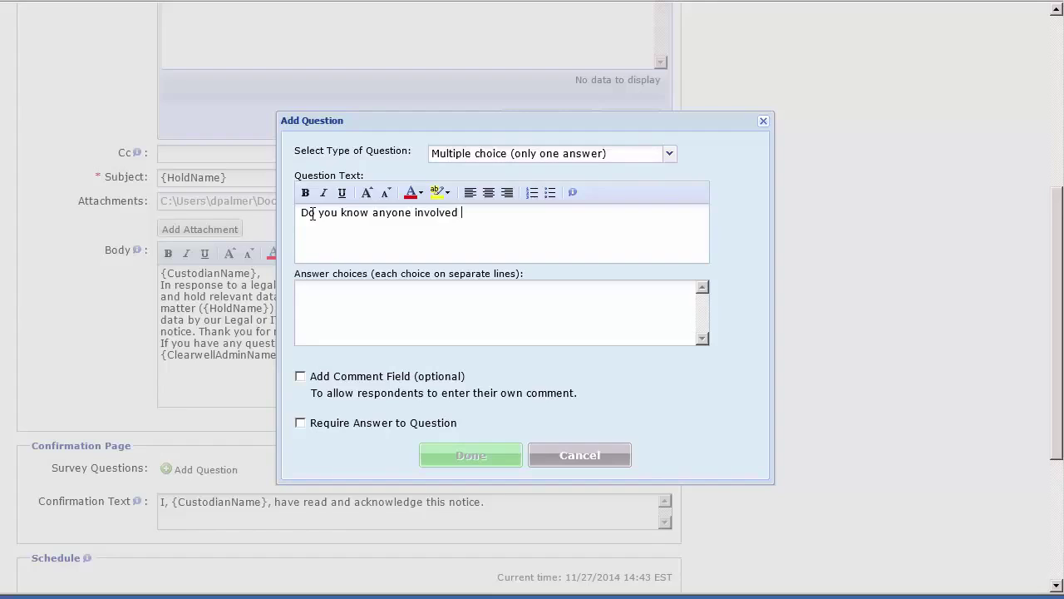
{"action": "type", "text": " with the FSA v Tamascorp"}
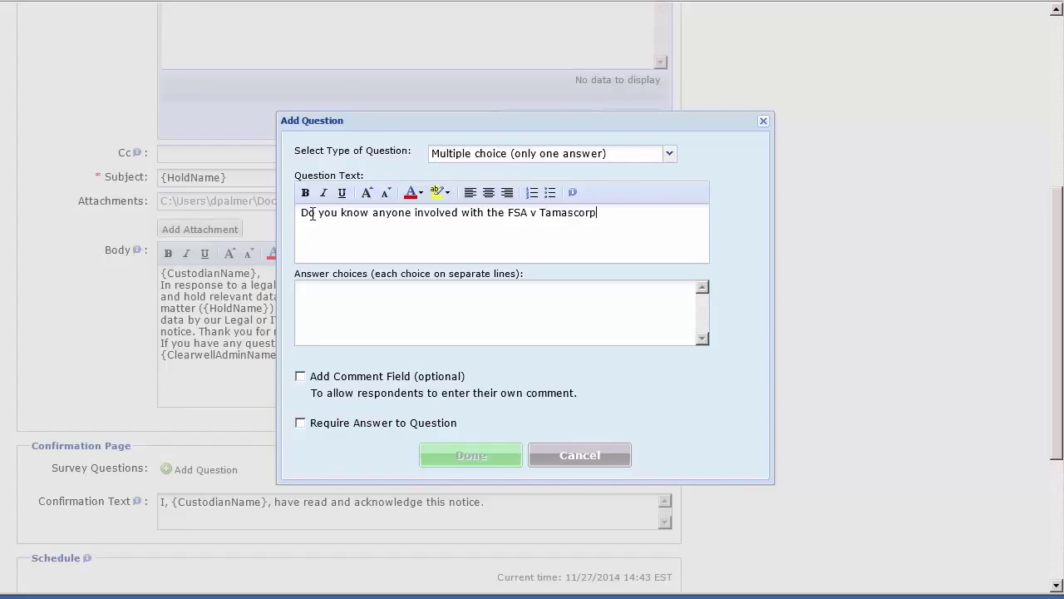
{"action": "type", "text": " legal case?"}
{"action": "left_click", "coordinate": [306, 288]}
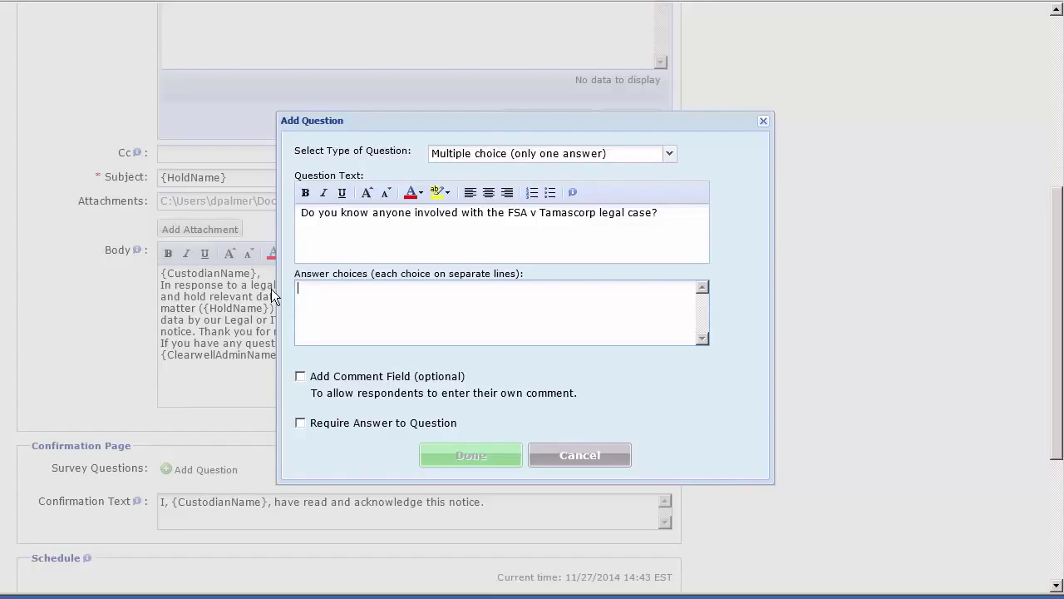
{"action": "type", "text": "Yes "}
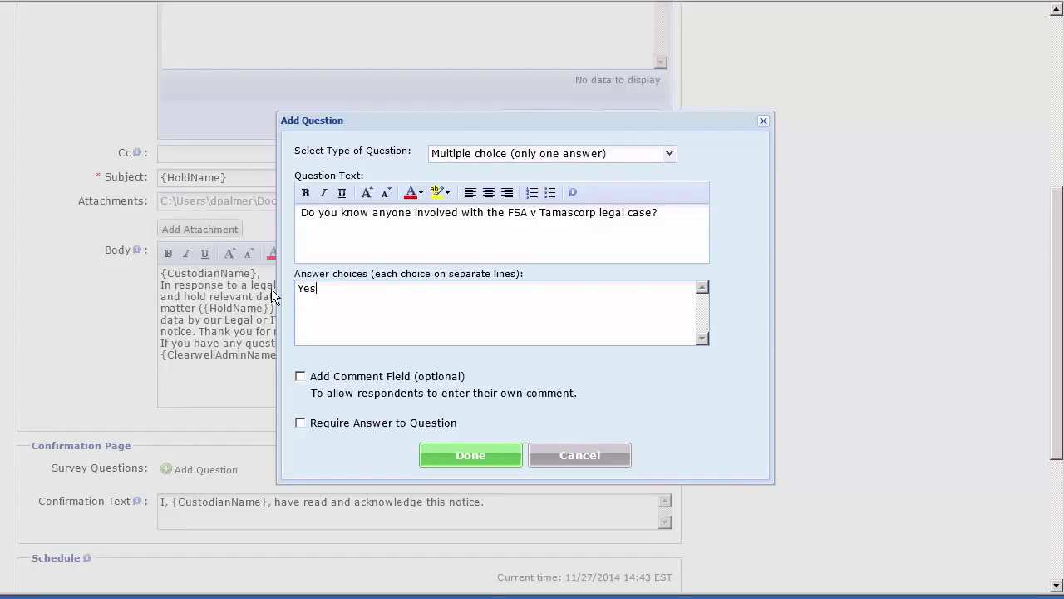
{"action": "type", "text": "No"}
{"action": "left_click", "coordinate": [300, 423]}
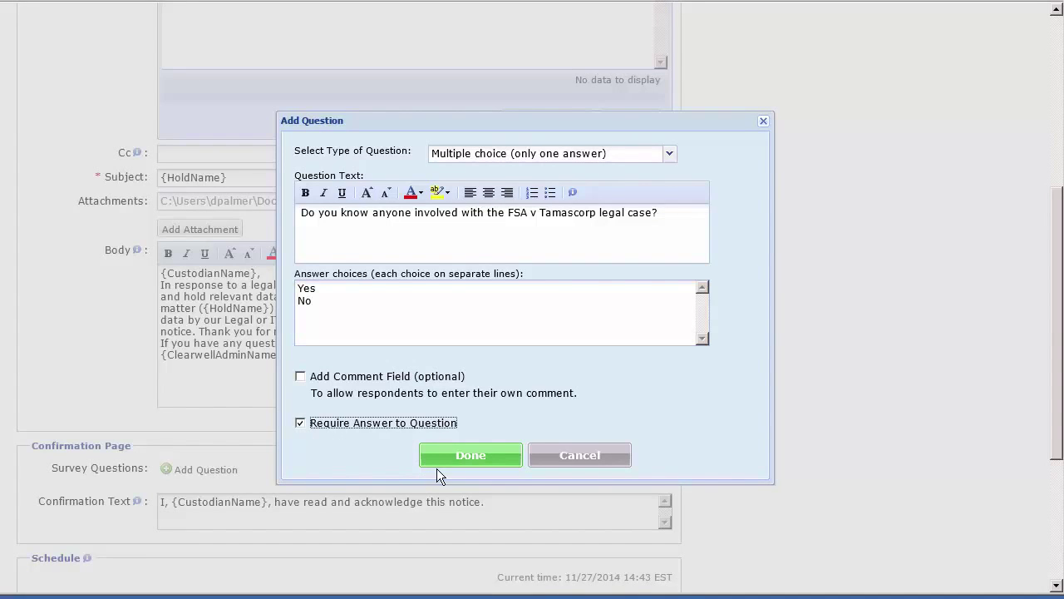
{"action": "left_click", "coordinate": [481, 457]}
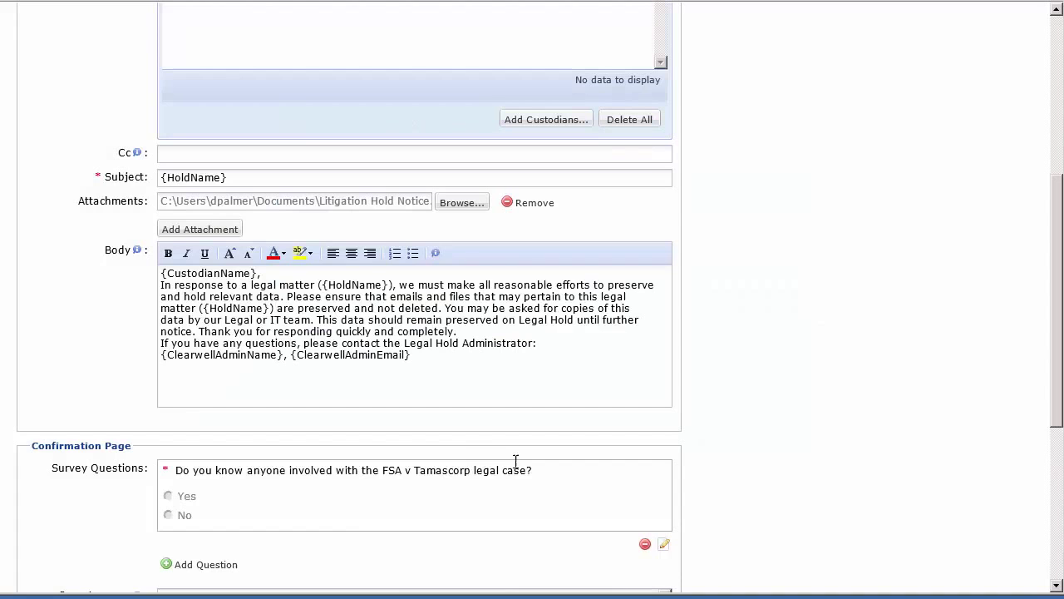
- Save the notice as a template named "FSA v Tamascorp possible custodians" and discard the notice itself
{"action": "left_click", "coordinate": [1057, 587]}
{"action": "left_click", "coordinate": [1057, 586]}
{"action": "left_click", "coordinate": [1058, 586]}
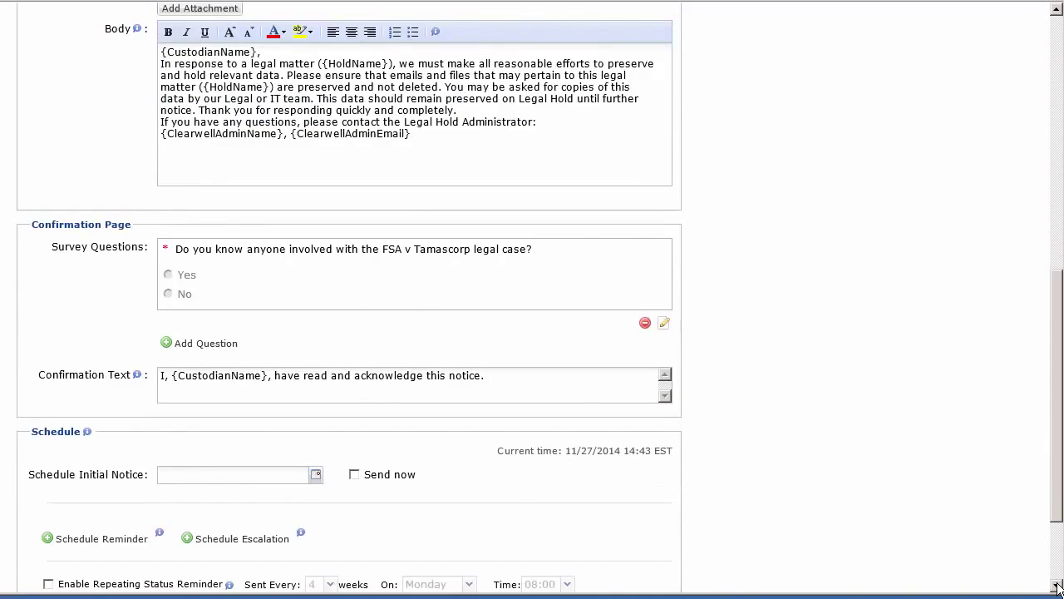
{"action": "left_click", "coordinate": [1057, 586]}
{"action": "left_click", "coordinate": [1057, 586]}
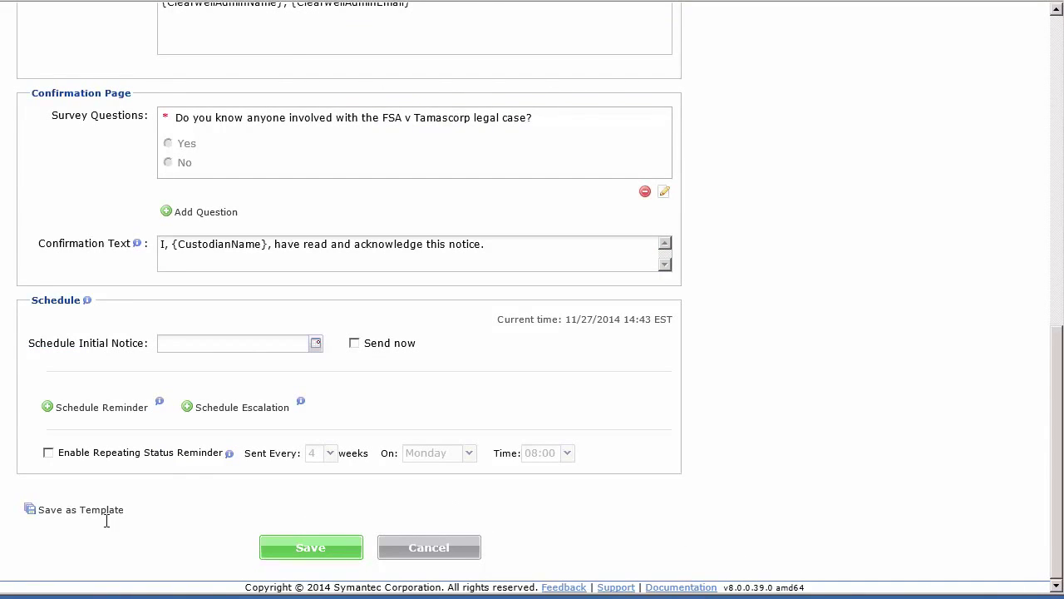
{"action": "left_click", "coordinate": [78, 510]}
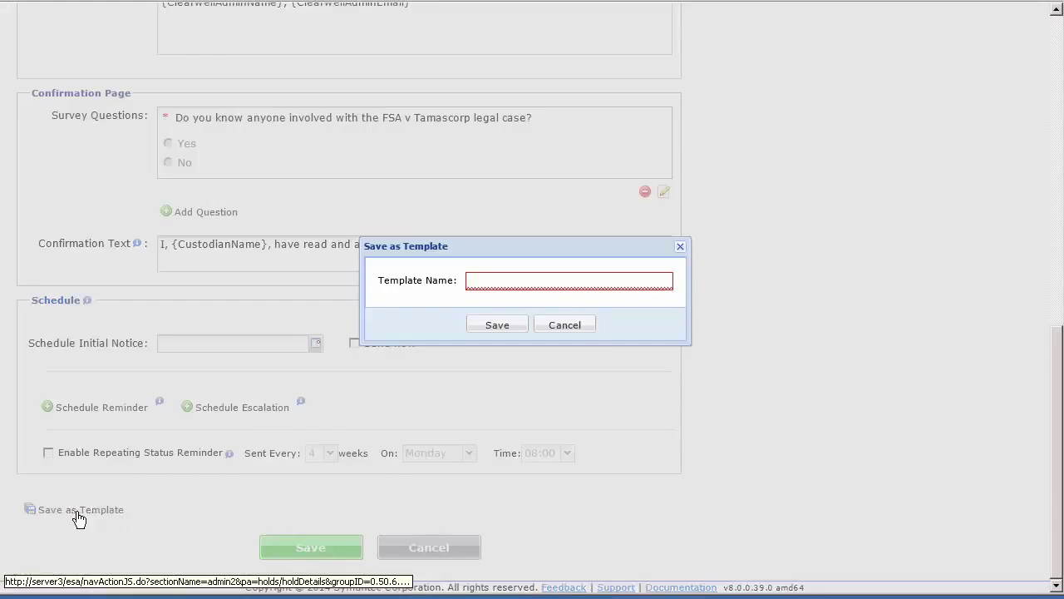
{"action": "left_click", "coordinate": [472, 280]}
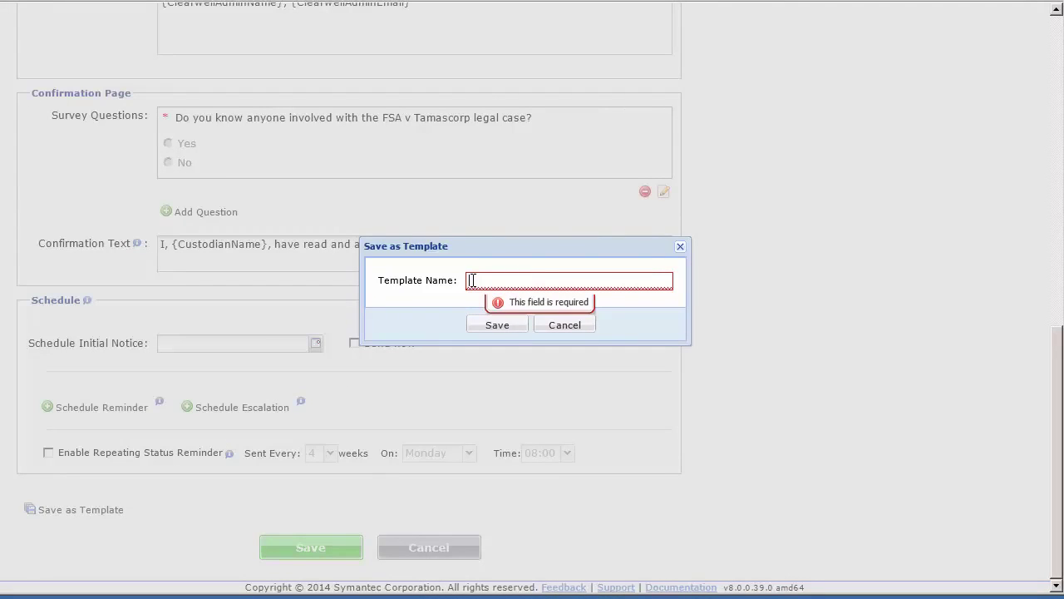
{"action": "type", "text": "FA"}
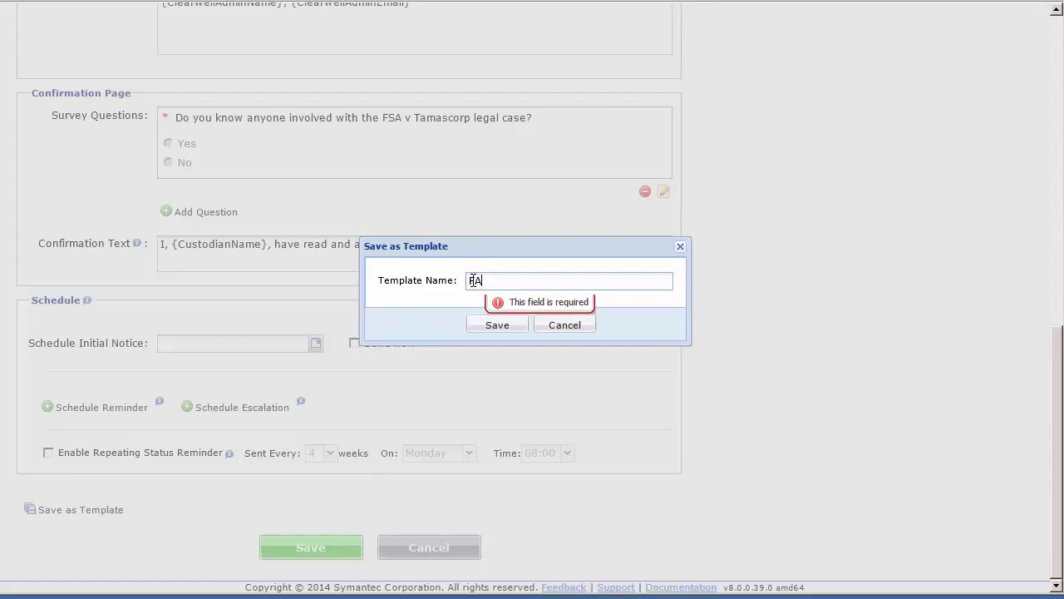
{"action": "key", "text": "BackSpace"}
{"action": "key", "text": "BackSpace"}
{"action": "type", "text": "FSA"}
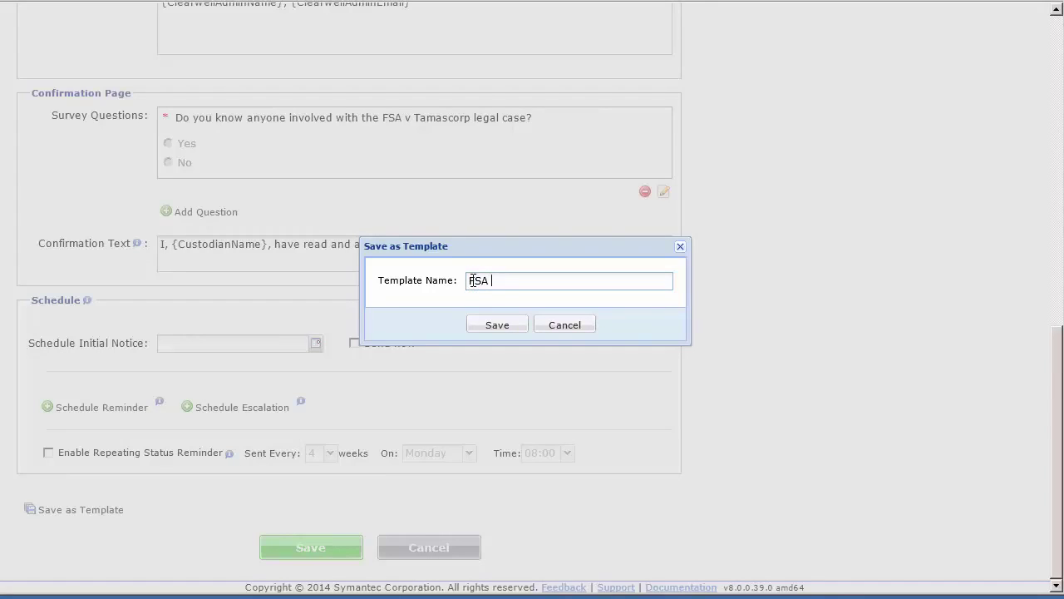
{"action": "type", "text": " v Tamascorp possible"}
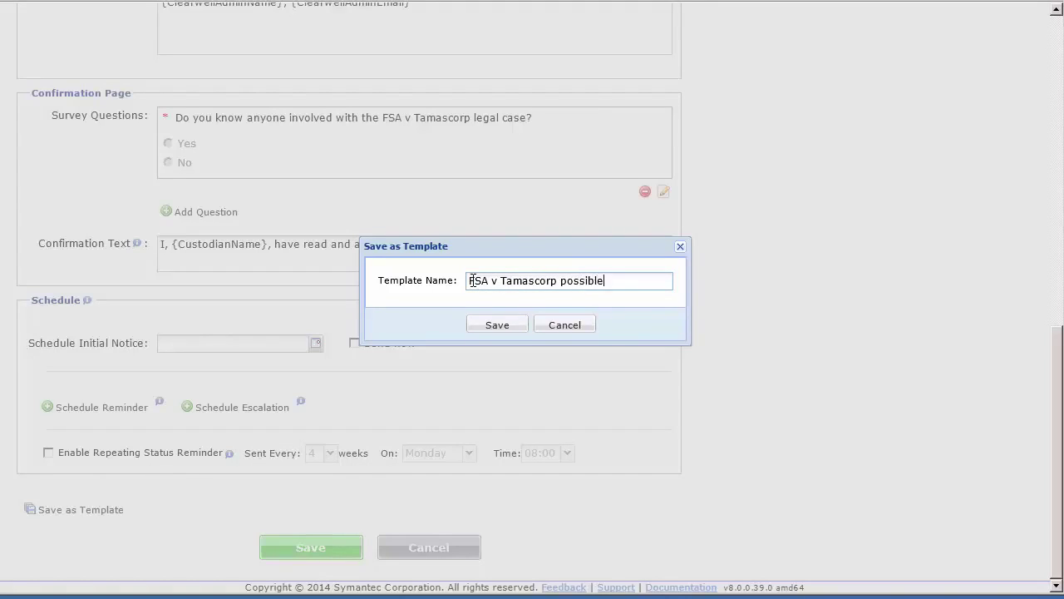
{"action": "type", "text": " custodians"}
{"action": "left_click", "coordinate": [490, 325]}
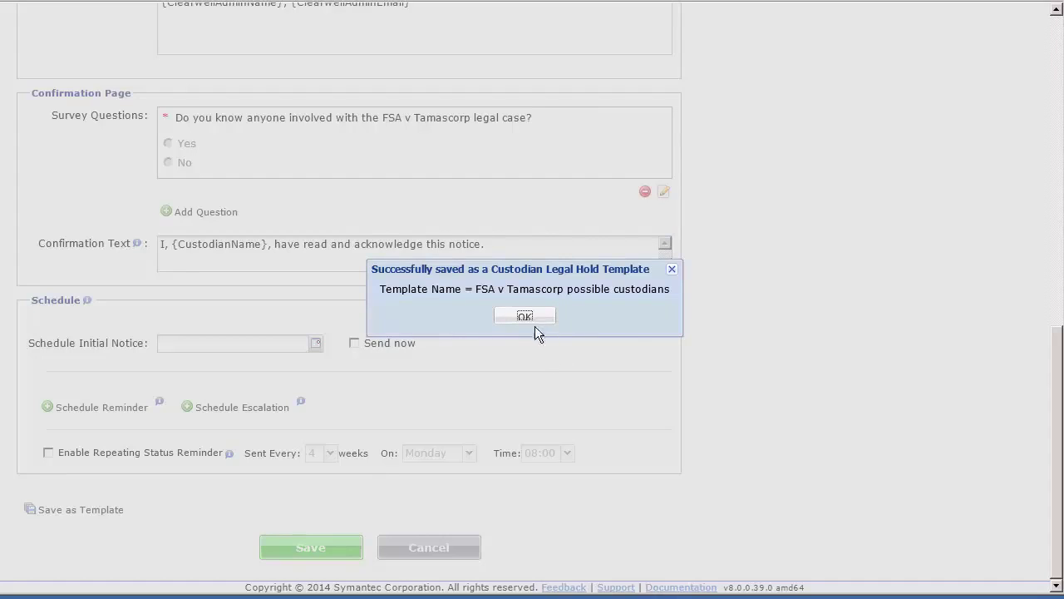
{"action": "left_click", "coordinate": [525, 318]}
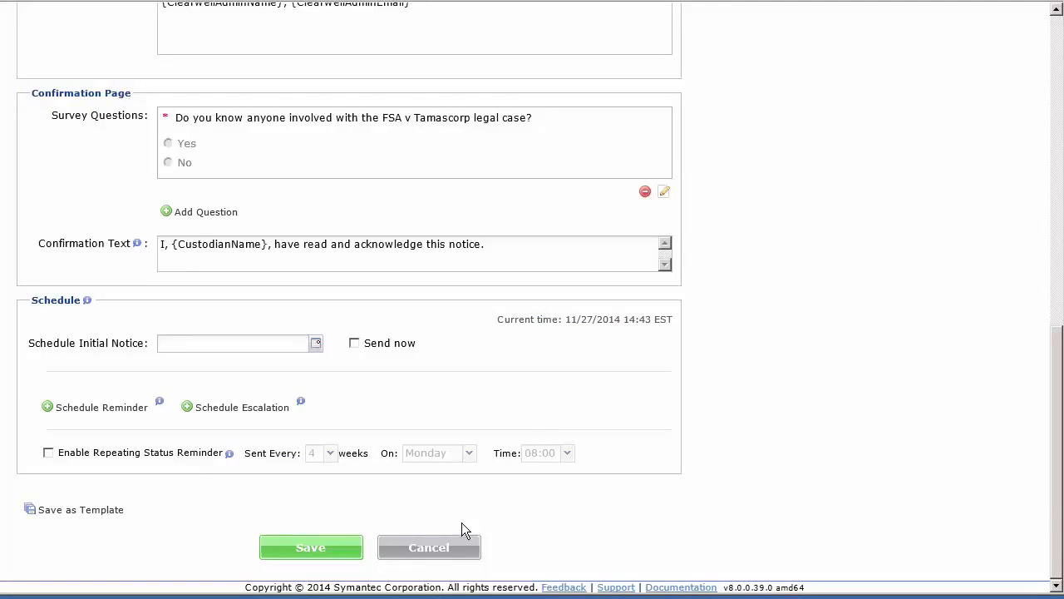
{"action": "left_click", "coordinate": [437, 554]}
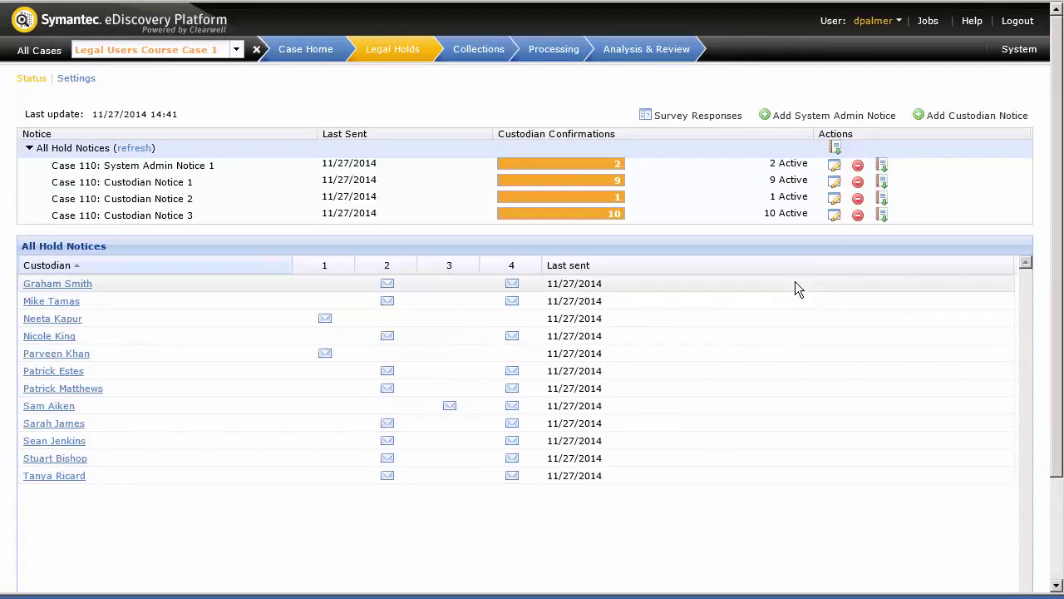
- Start another custodian notice and fill it from the "FSA v Tamascorp possible custodians" template
{"action": "left_click", "coordinate": [946, 118]}
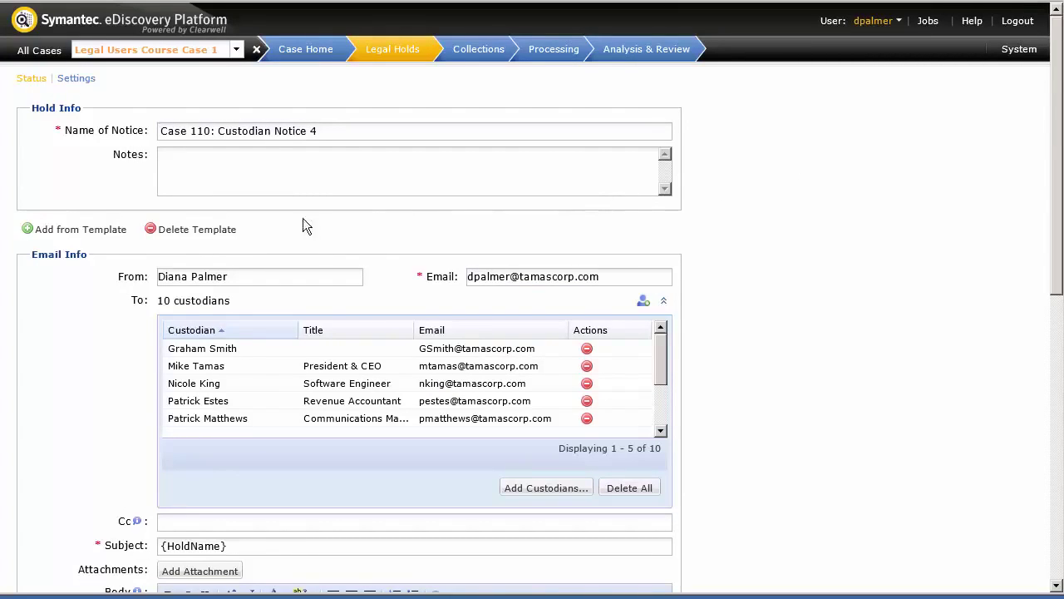
{"action": "left_click", "coordinate": [65, 234]}
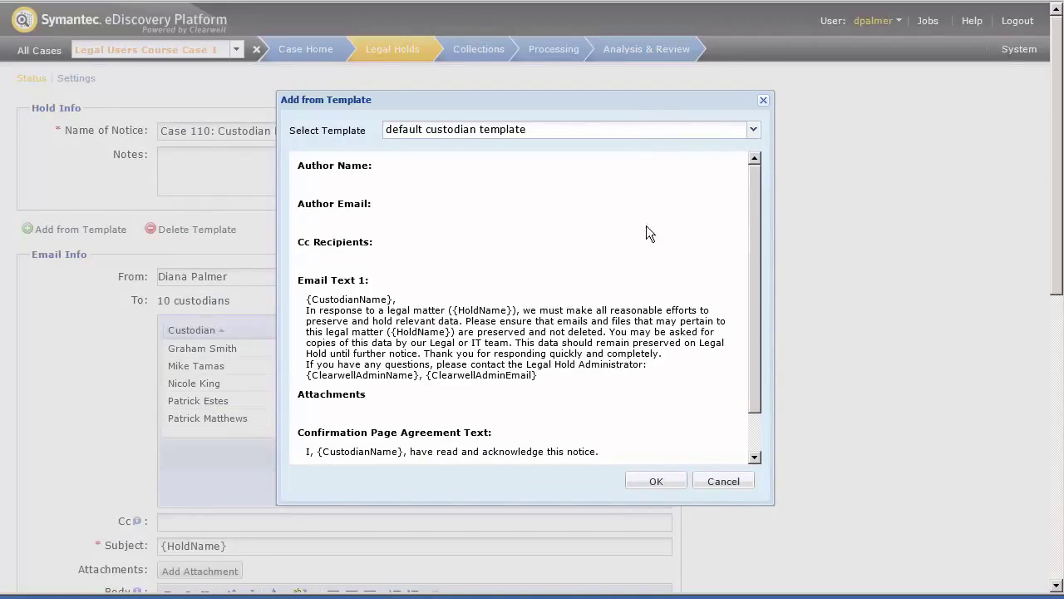
{"action": "left_click", "coordinate": [754, 133]}
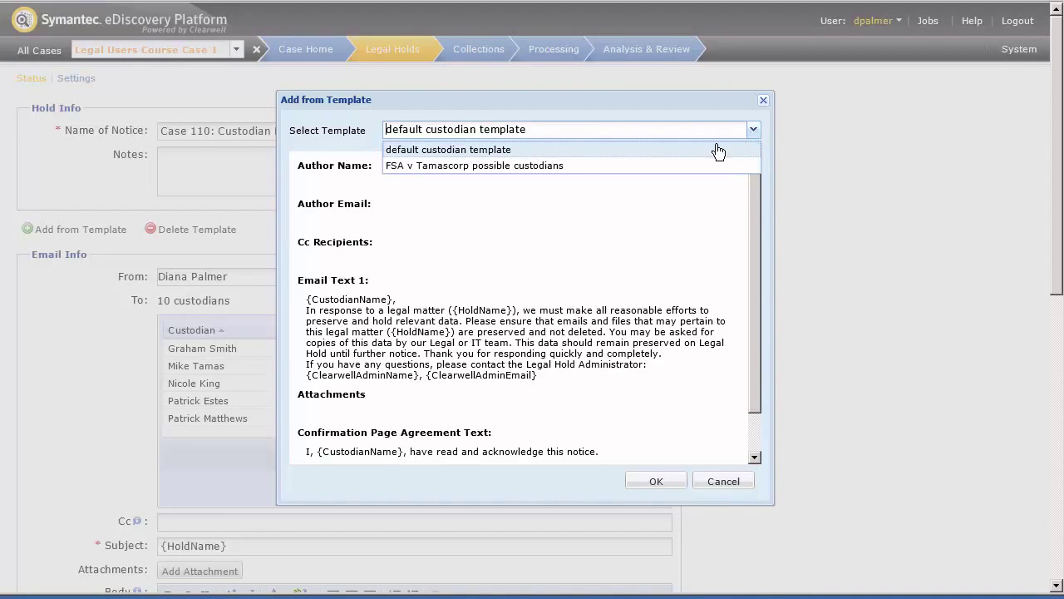
{"action": "left_click", "coordinate": [549, 166]}
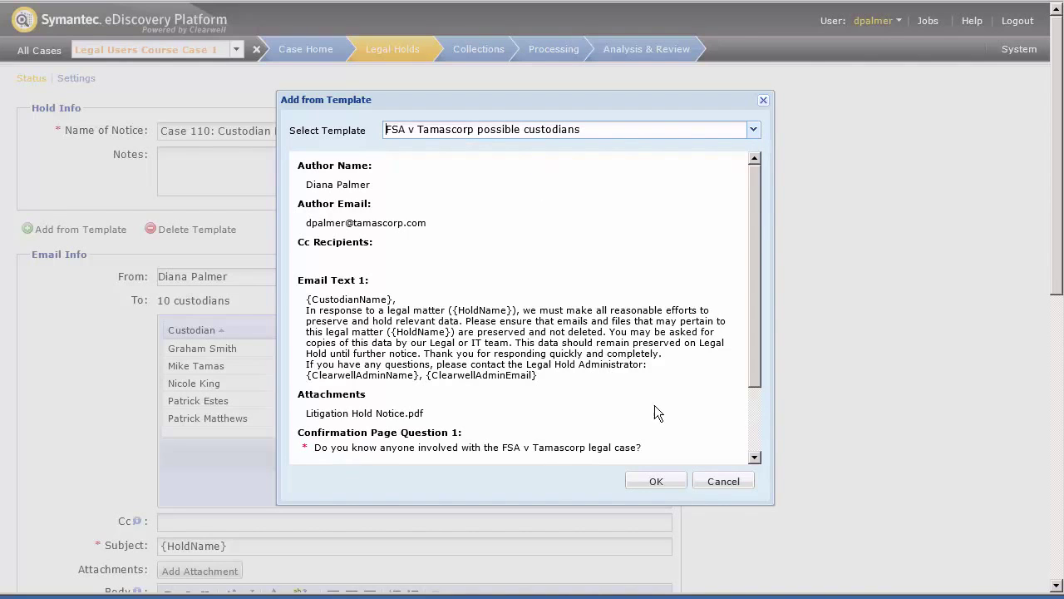
{"action": "left_click", "coordinate": [756, 446]}
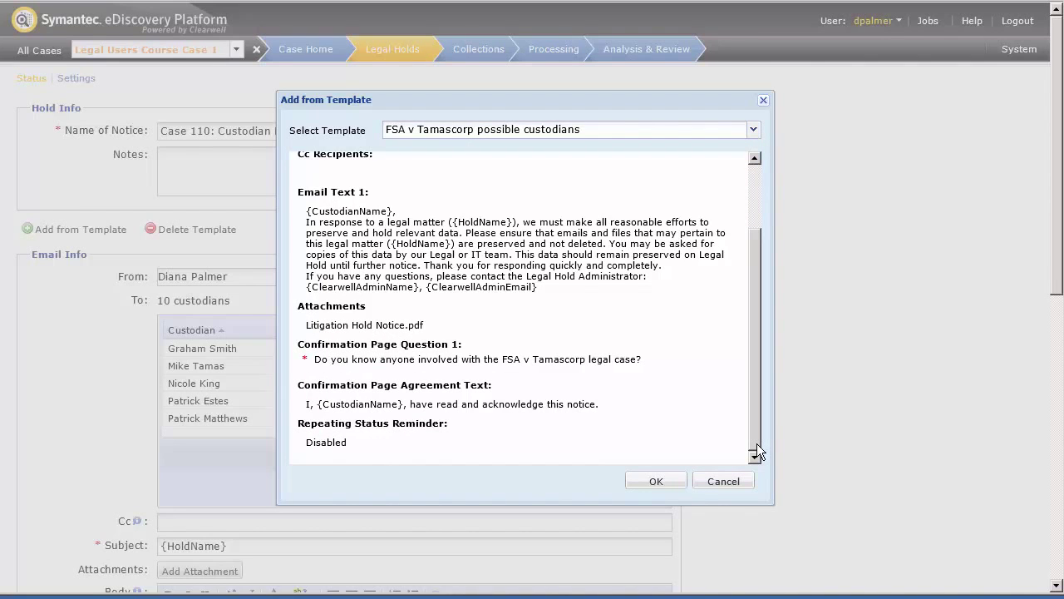
{"action": "left_click", "coordinate": [655, 485]}
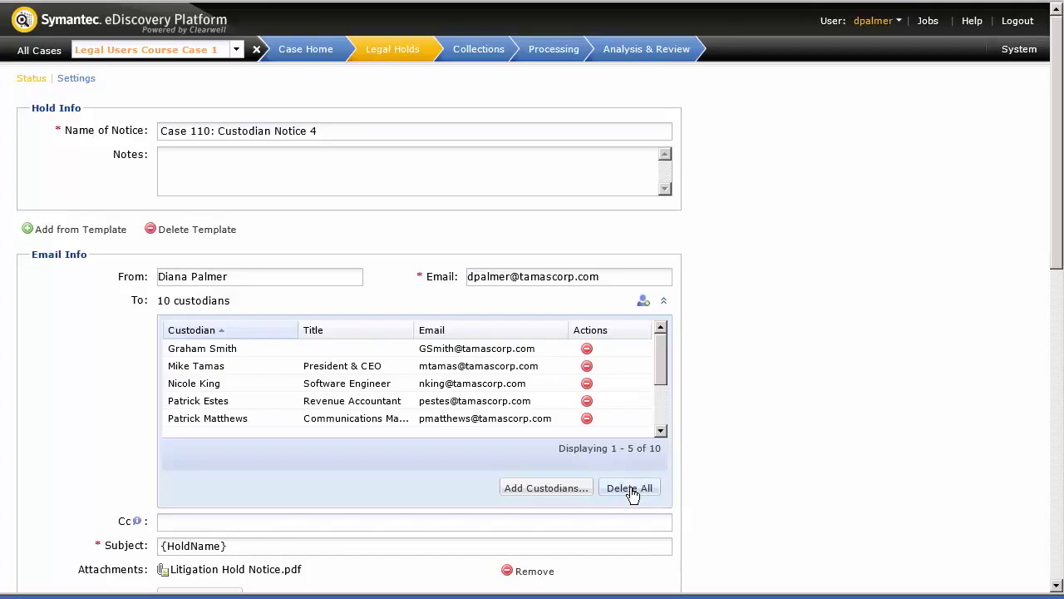
- Replace all of the notice's custodians with the single employee listed directly below Administrator in the Employee List
{"action": "left_click", "coordinate": [630, 488]}
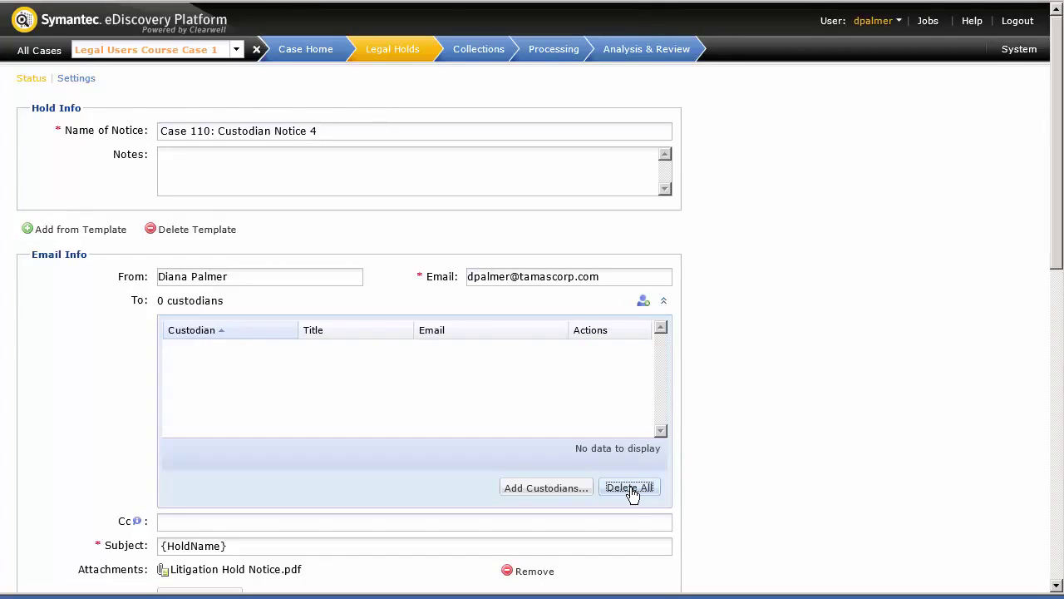
{"action": "left_click", "coordinate": [554, 489]}
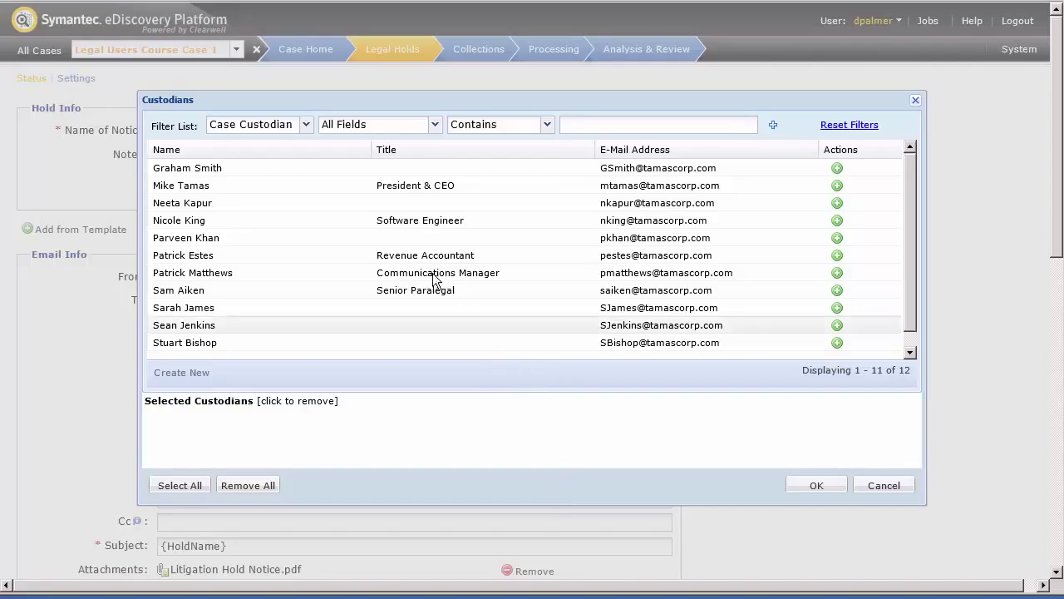
{"action": "left_click", "coordinate": [305, 125]}
{"action": "left_click", "coordinate": [289, 162]}
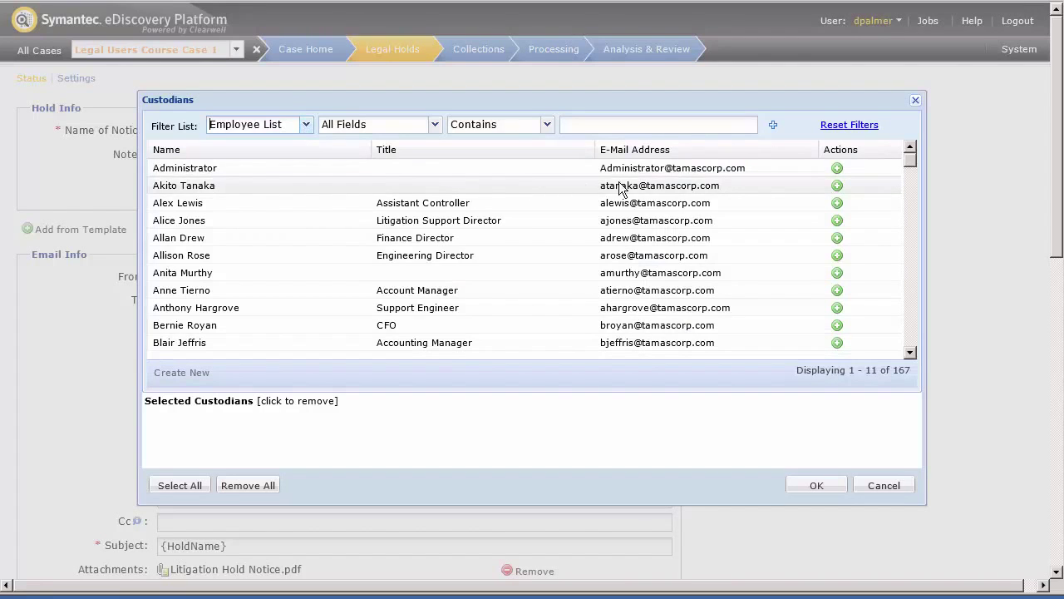
{"action": "left_click", "coordinate": [838, 187]}
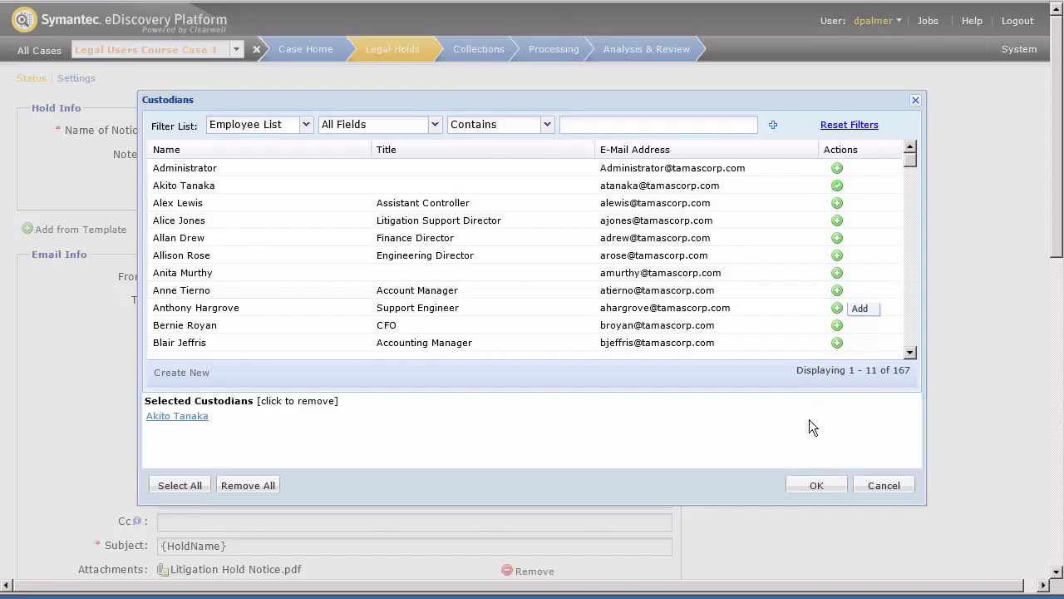
{"action": "left_click", "coordinate": [815, 486]}
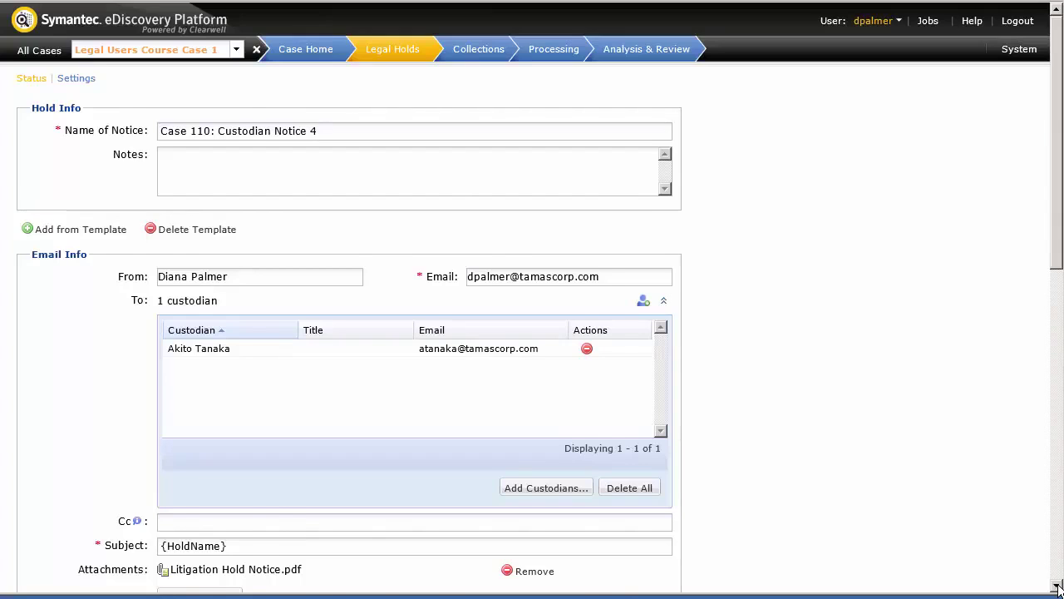
- Set the initial notice to Send now and save the custodian notice
{"action": "scroll", "coordinate": [1057, 588], "scroll_direction": "down", "scroll_amount": 1}
{"action": "scroll", "coordinate": [1057, 582], "scroll_direction": "down", "scroll_amount": 6}
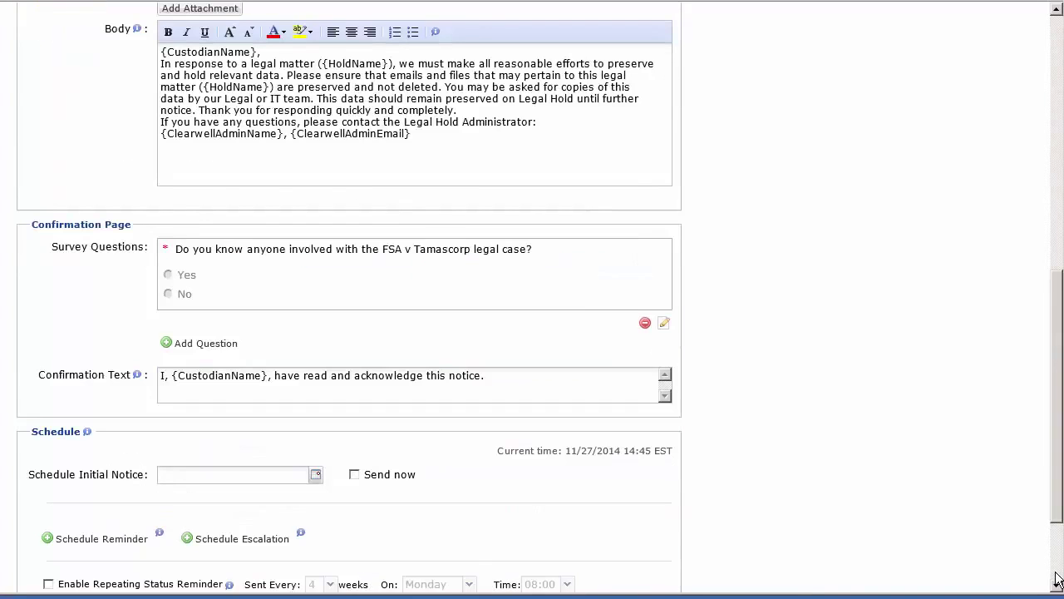
{"action": "scroll", "coordinate": [1057, 579], "scroll_direction": "down", "scroll_amount": 2}
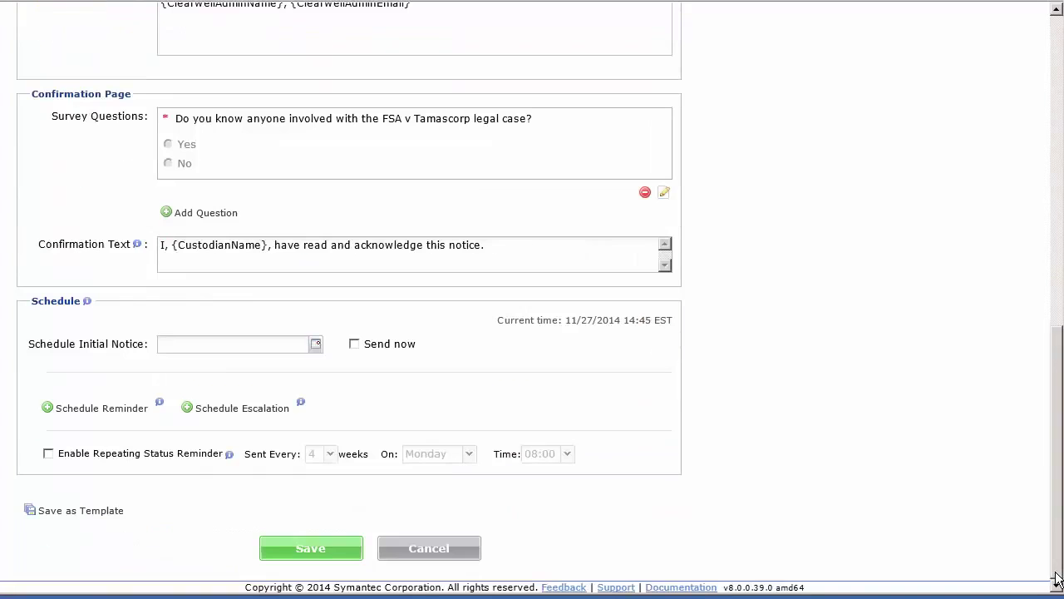
{"action": "left_click", "coordinate": [355, 344]}
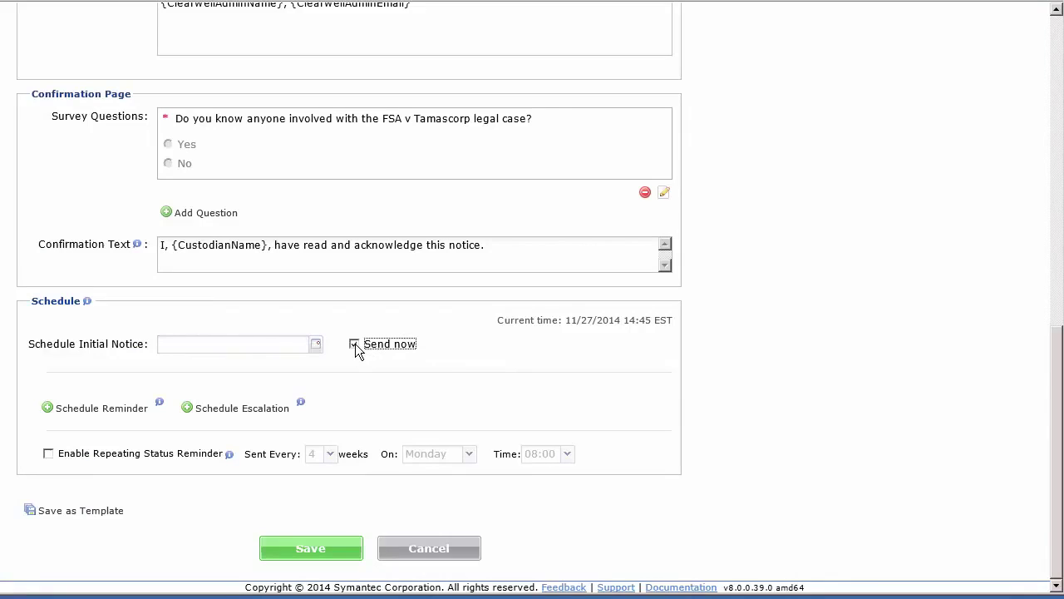
{"action": "left_click", "coordinate": [307, 547]}
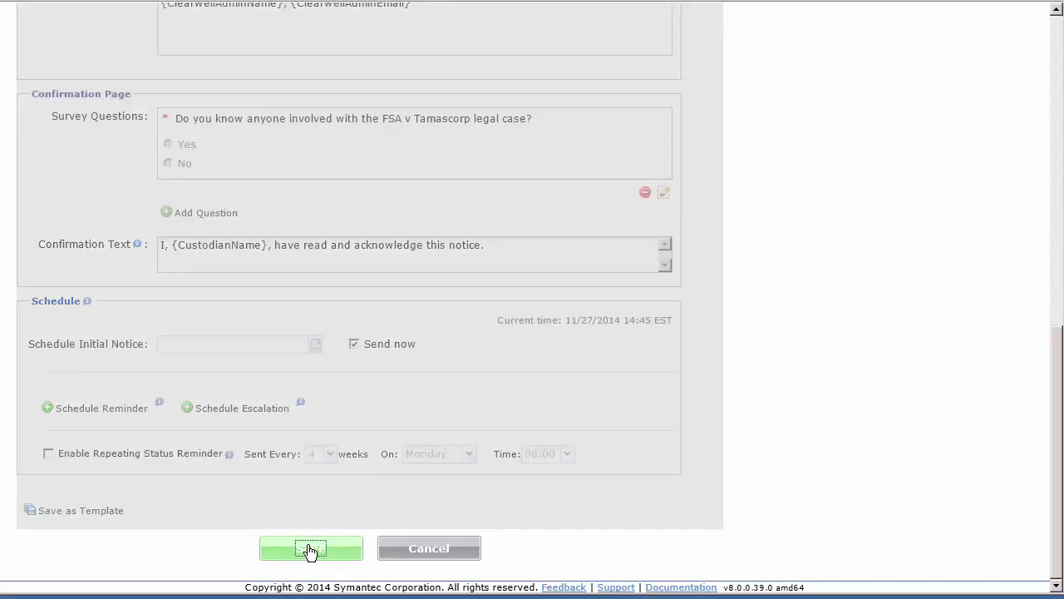